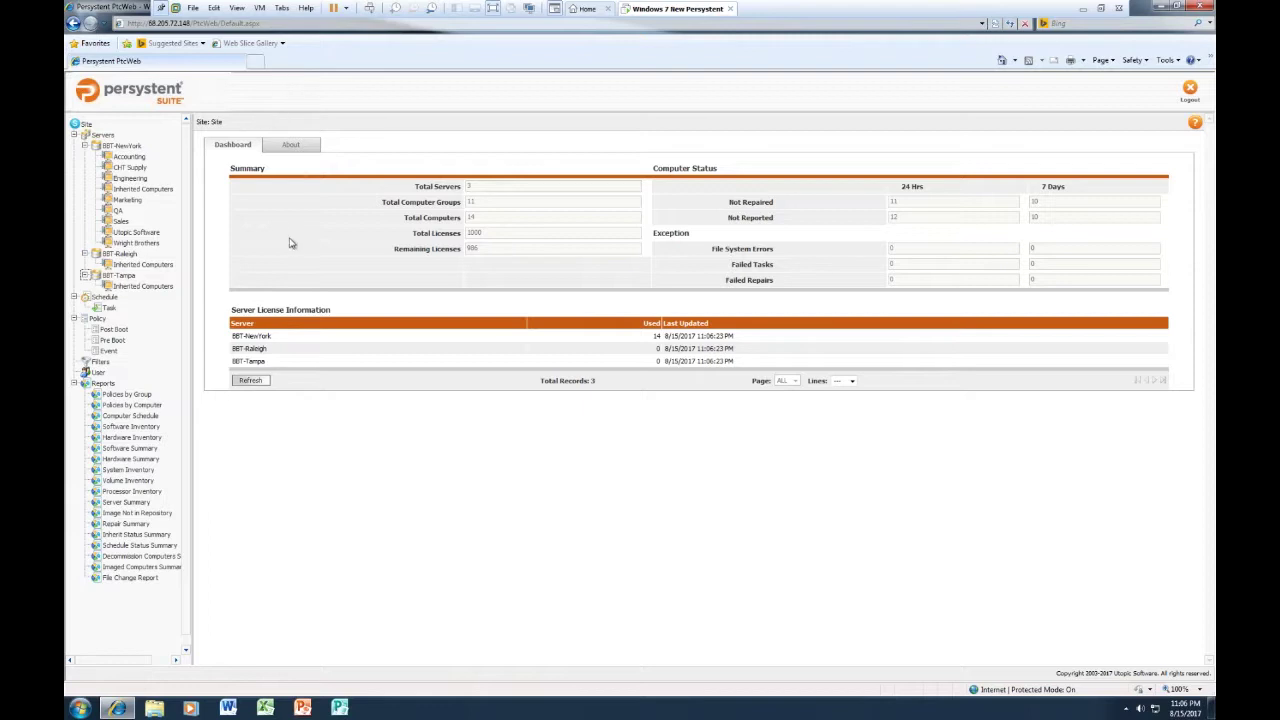
- Run the File Change Report in HTML format for all computers and examine the repair actions through page 3
left_click(140, 580)
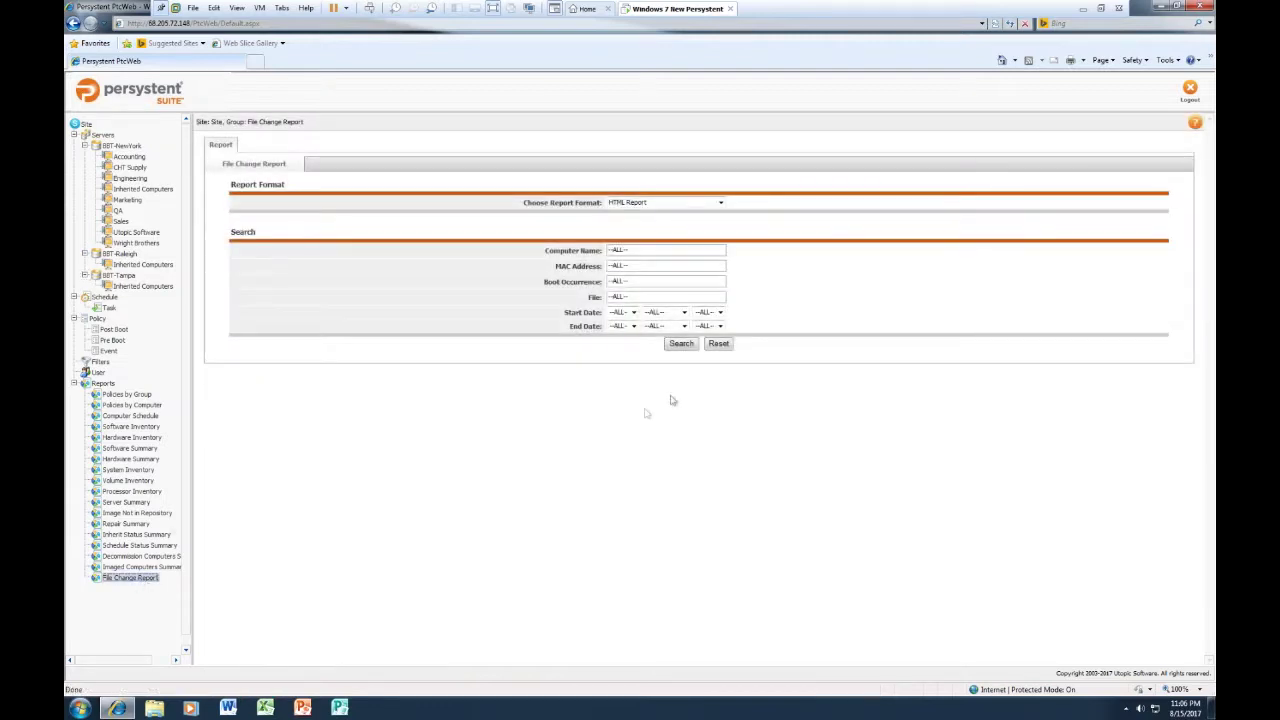
left_click(681, 344)
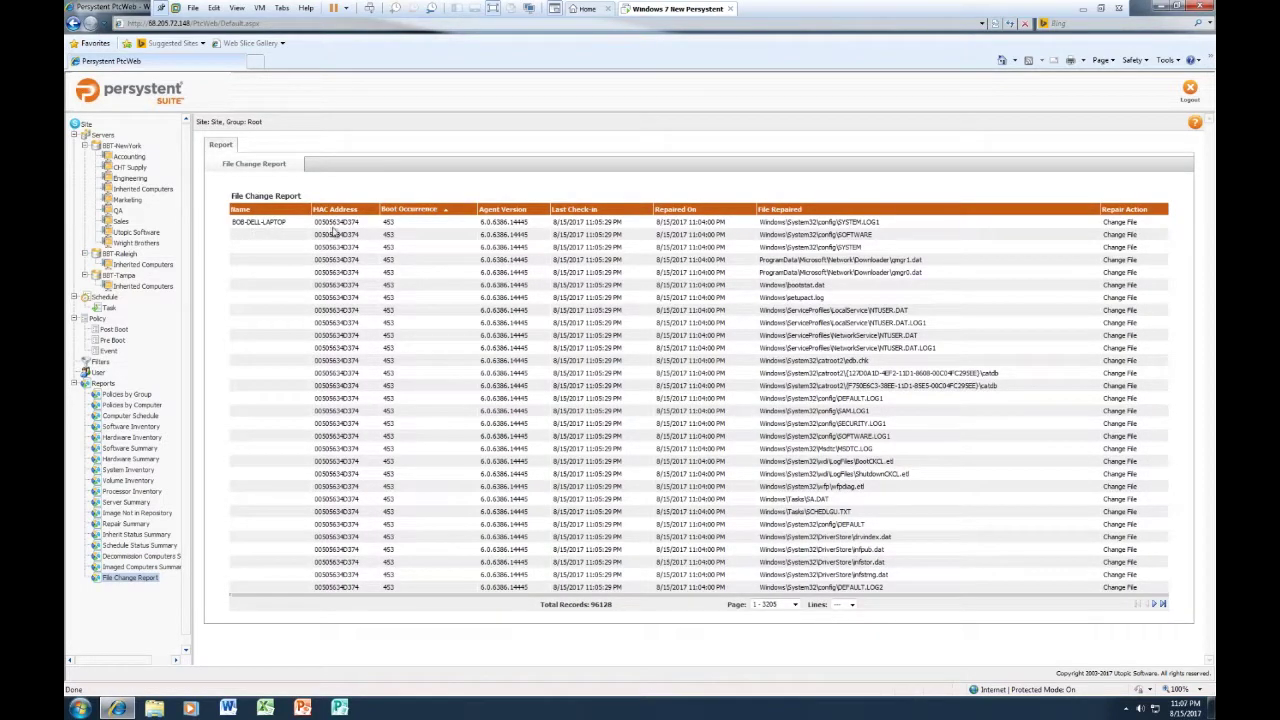
left_click(1154, 605)
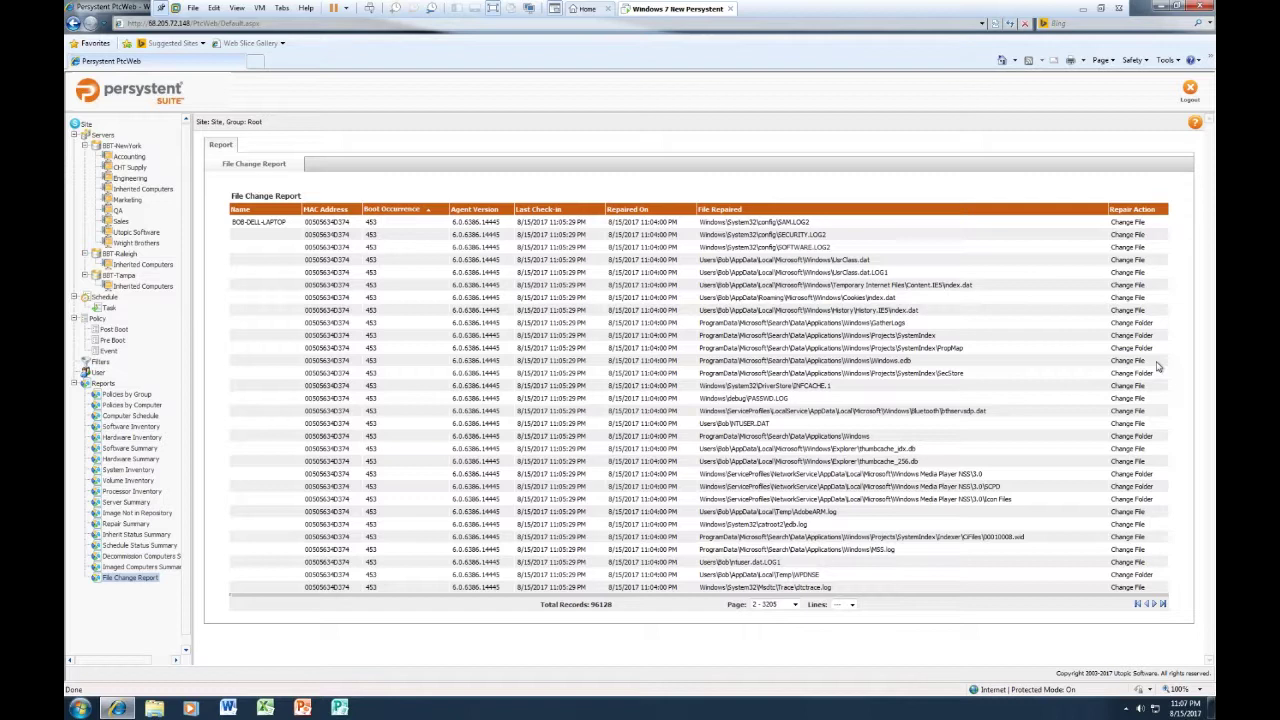
left_click(1155, 605)
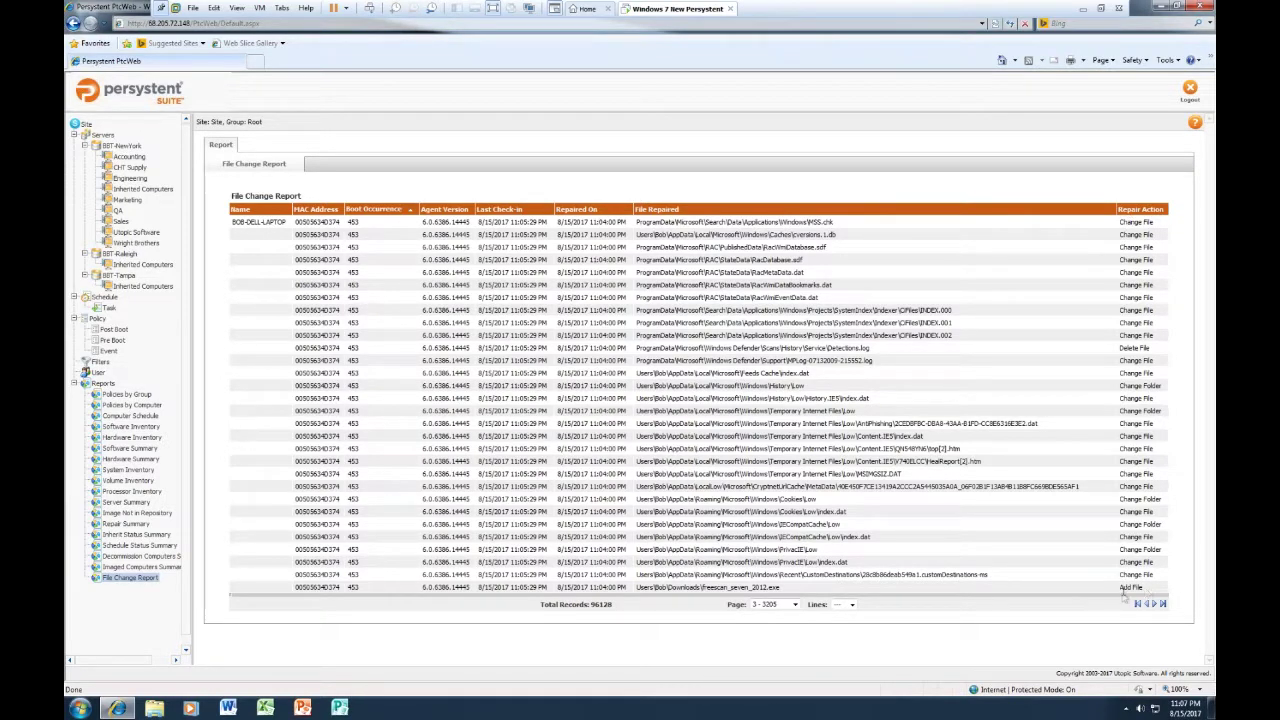
left_click_drag(1144, 588, 1120, 588)
left_click(1056, 635)
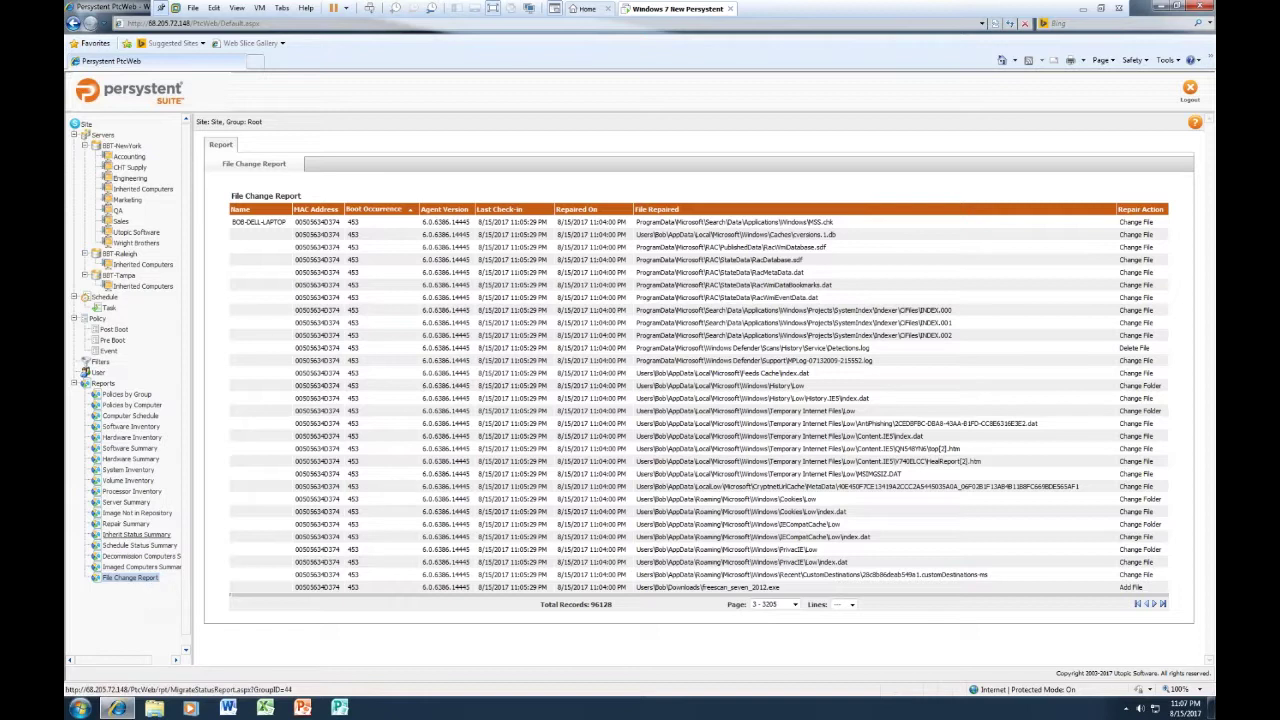
- Open the Default PreBoot Policy and set its Patch Services to Windows Update/WSUS
left_click(117, 343)
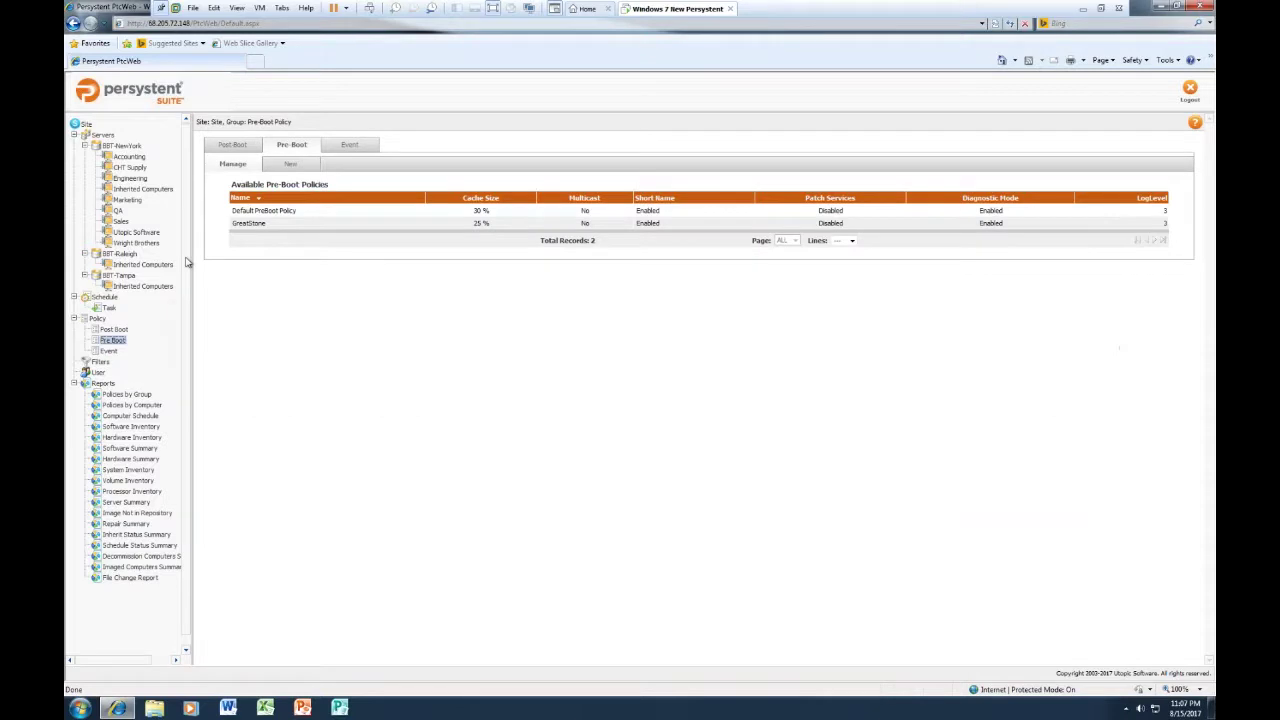
left_click(282, 214)
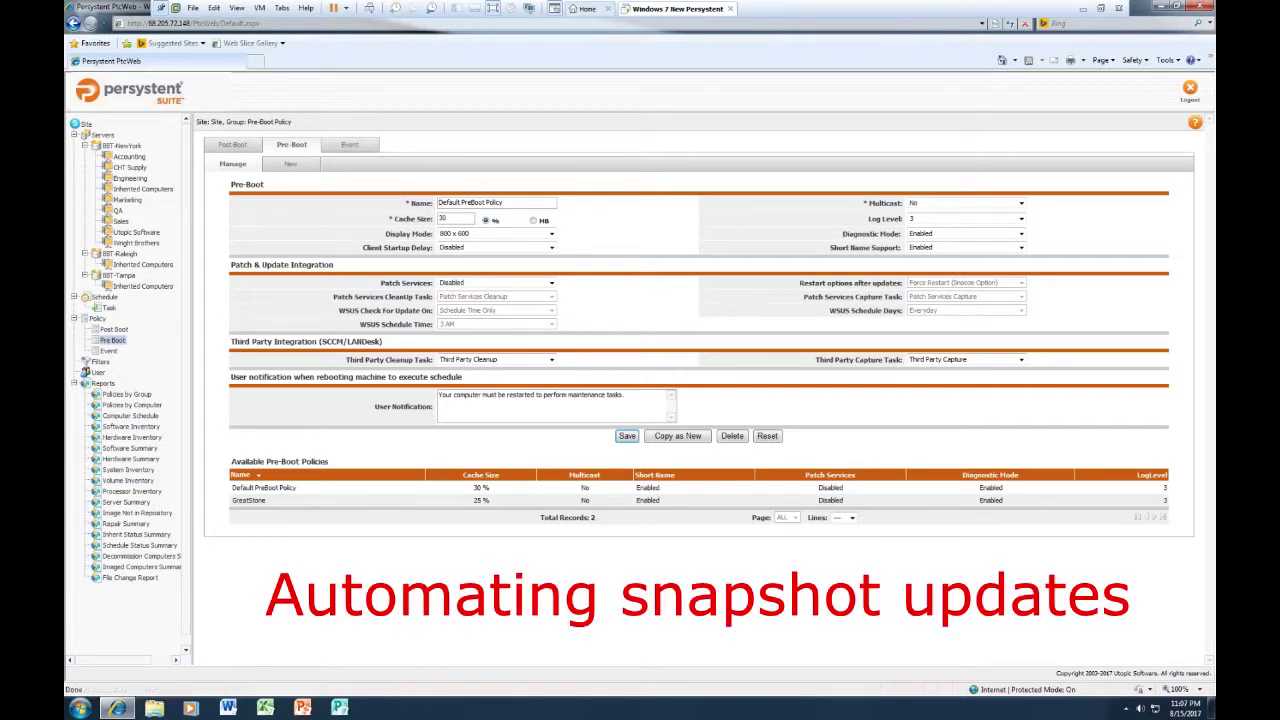
left_click(551, 284)
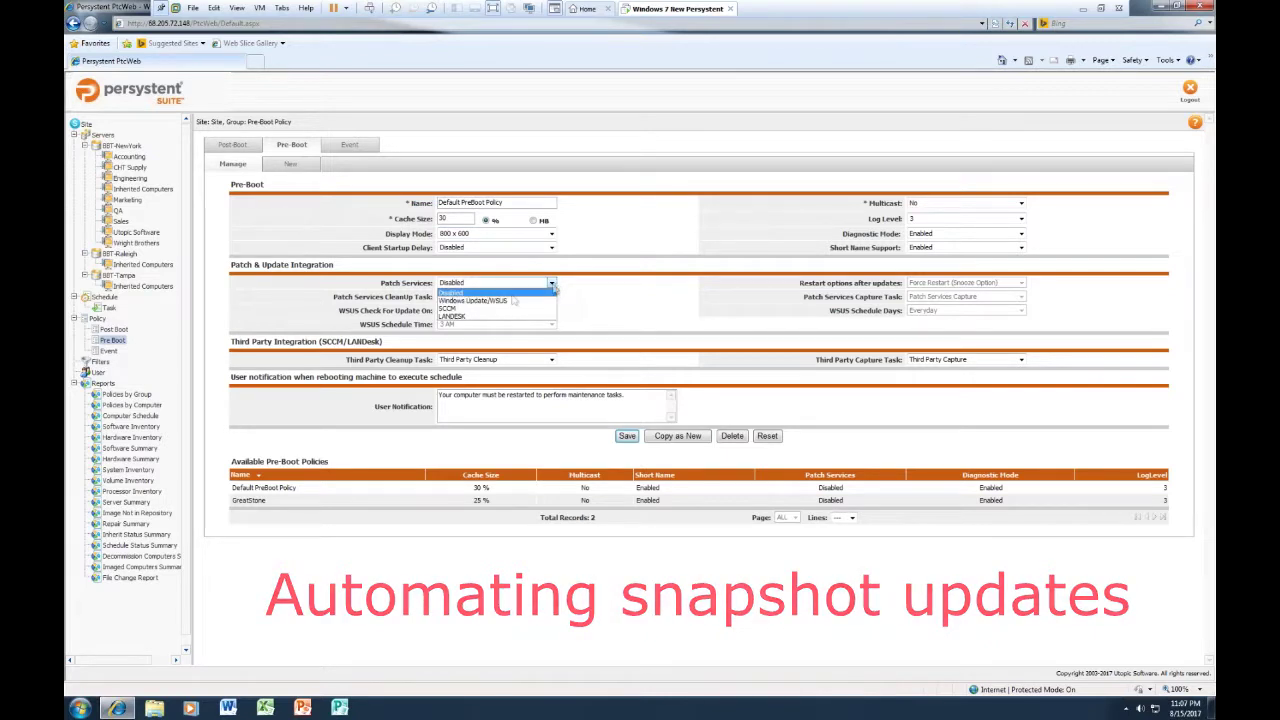
left_click(483, 302)
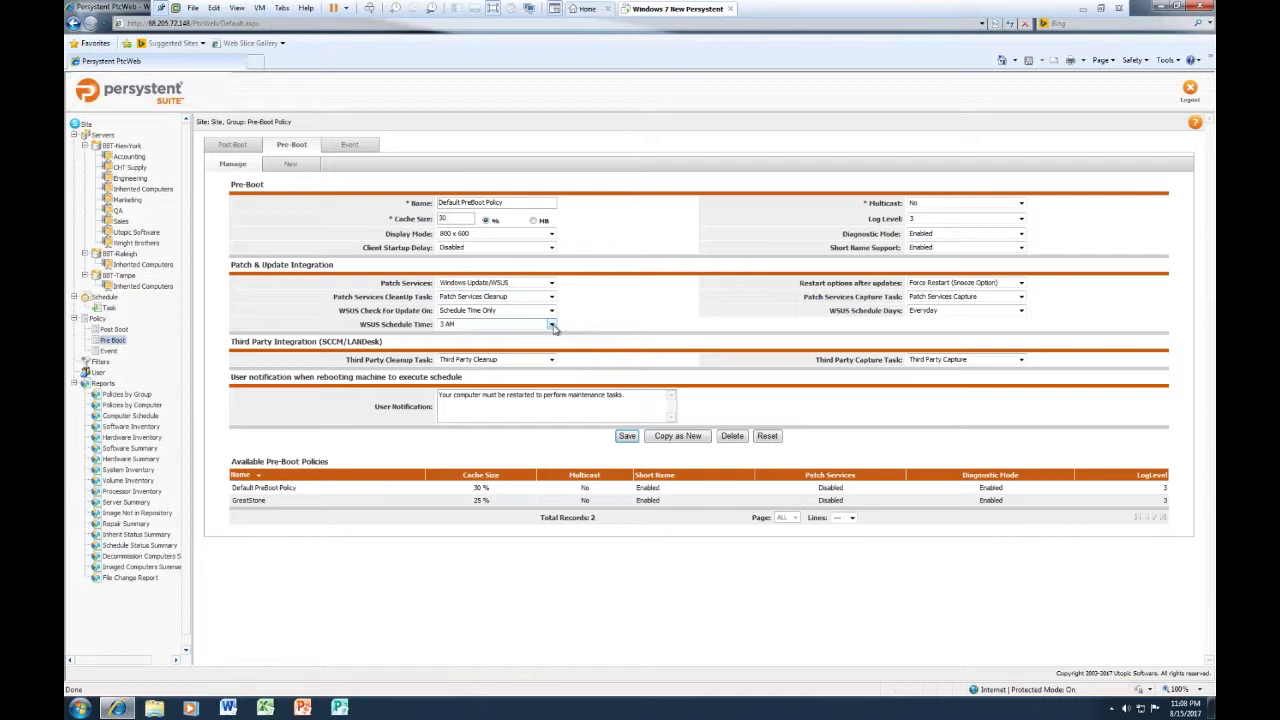
- Set the policy's WSUS schedule time to 10 PM and its schedule days to Every Thursday
left_click(553, 328)
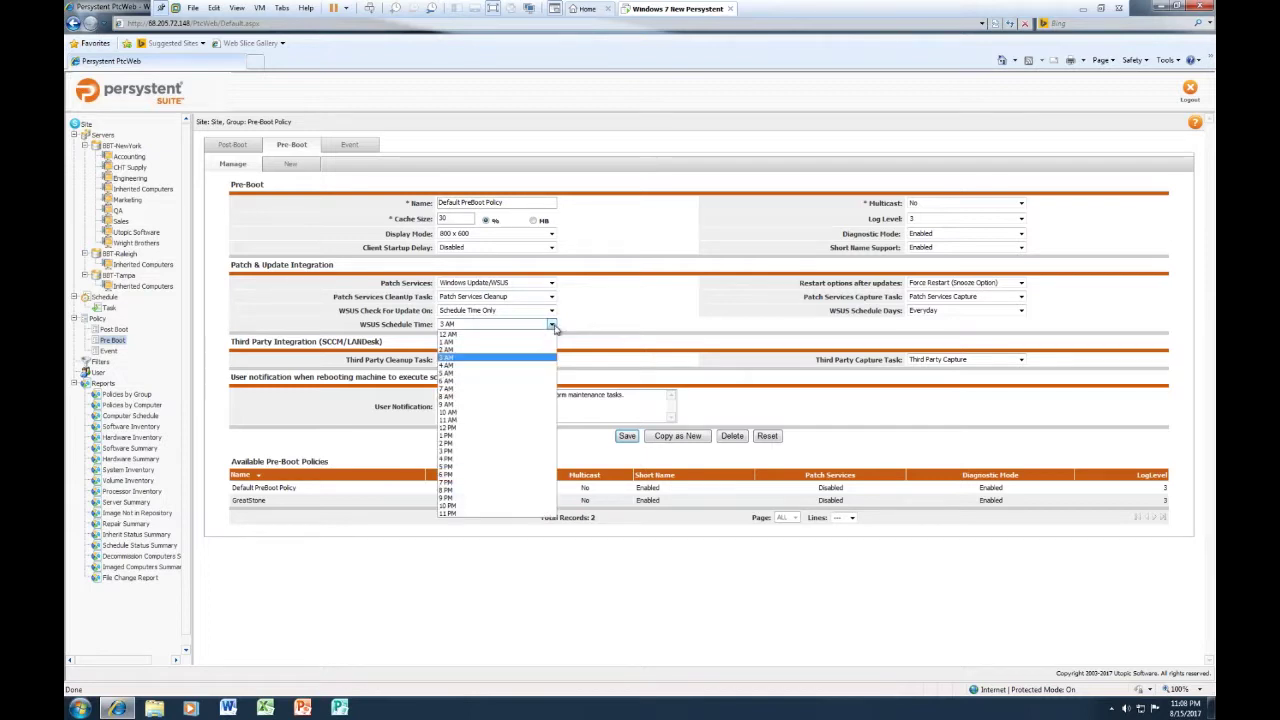
left_click(510, 497)
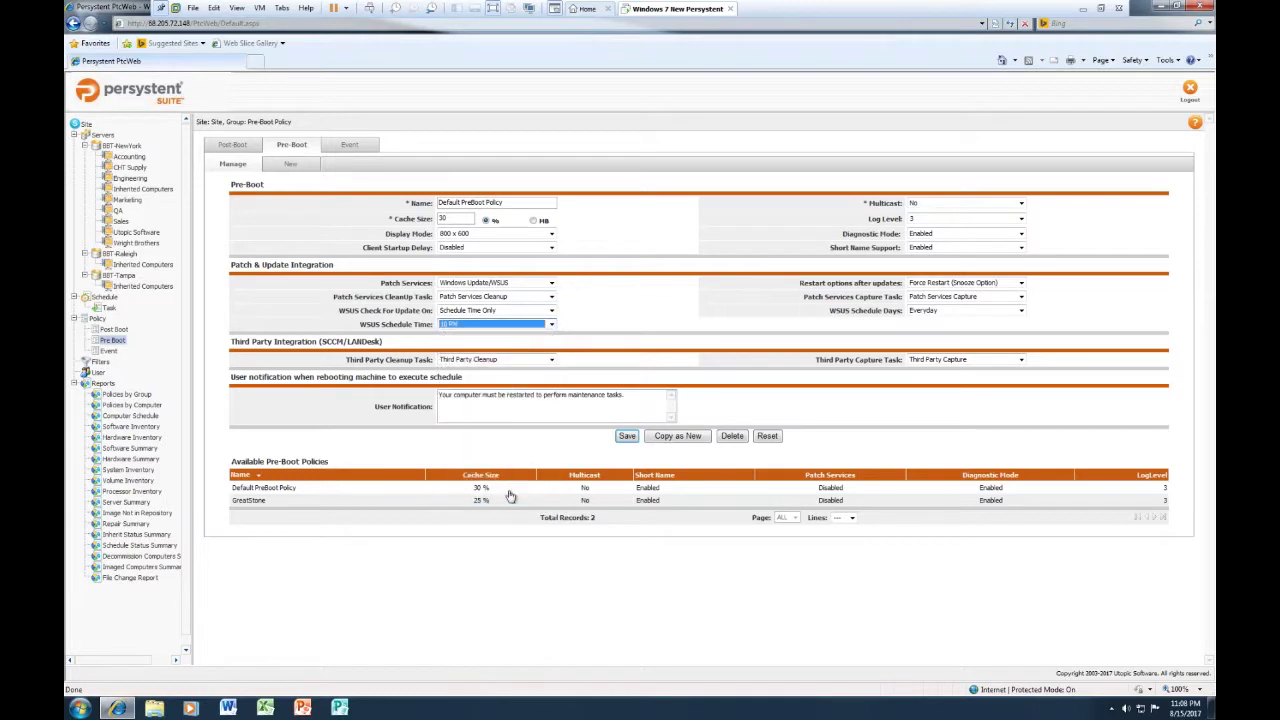
left_click(1021, 311)
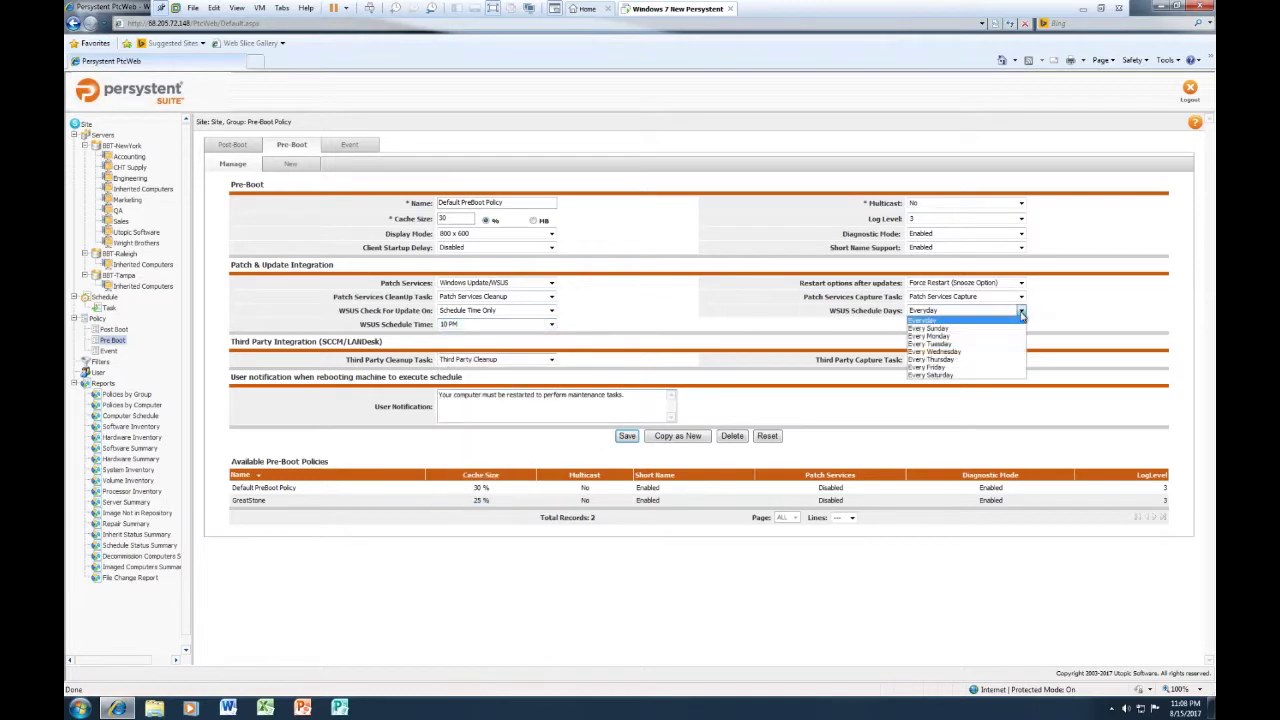
left_click(944, 362)
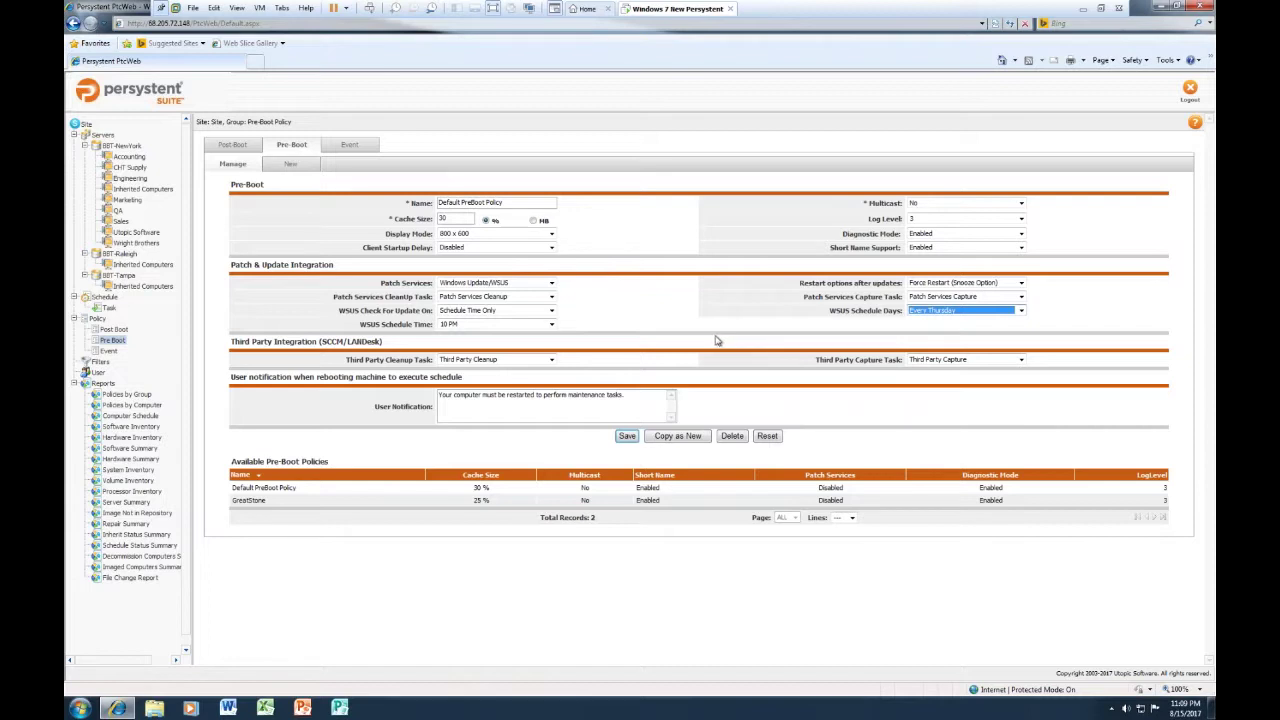
- Open the High Level Repair - Agent task to view its assigned actions
left_click(109, 307)
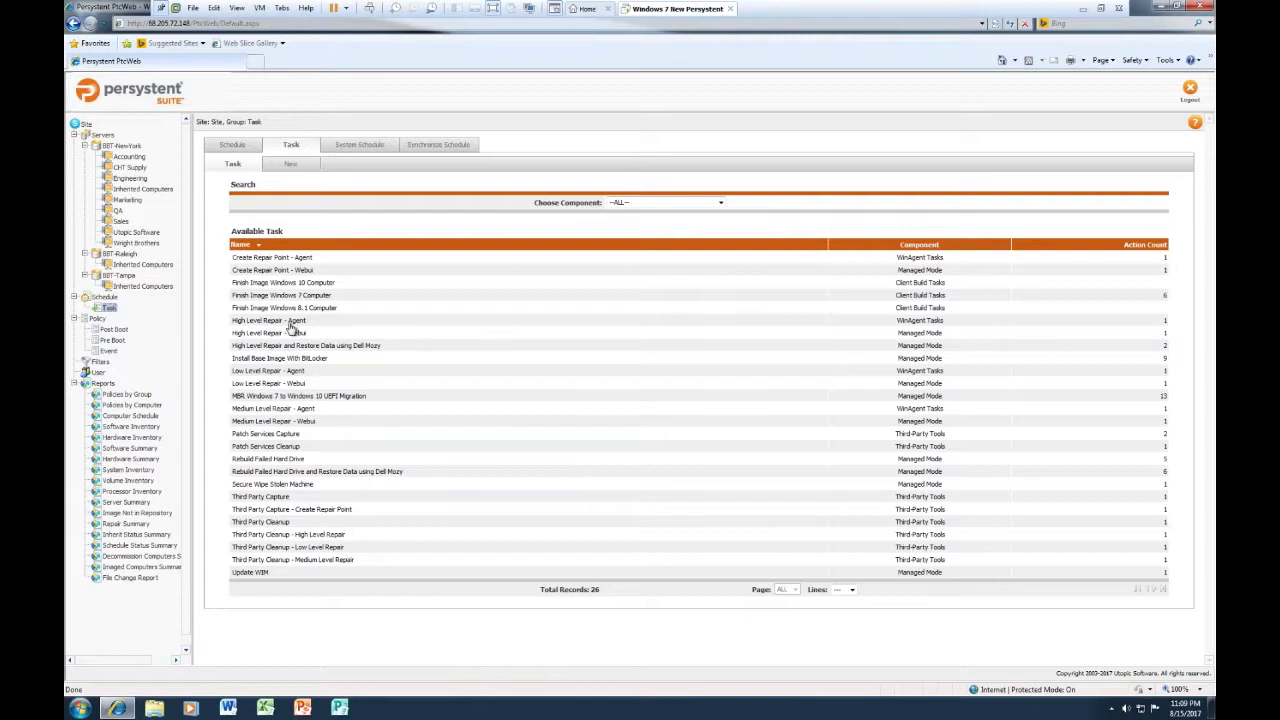
left_click(268, 324)
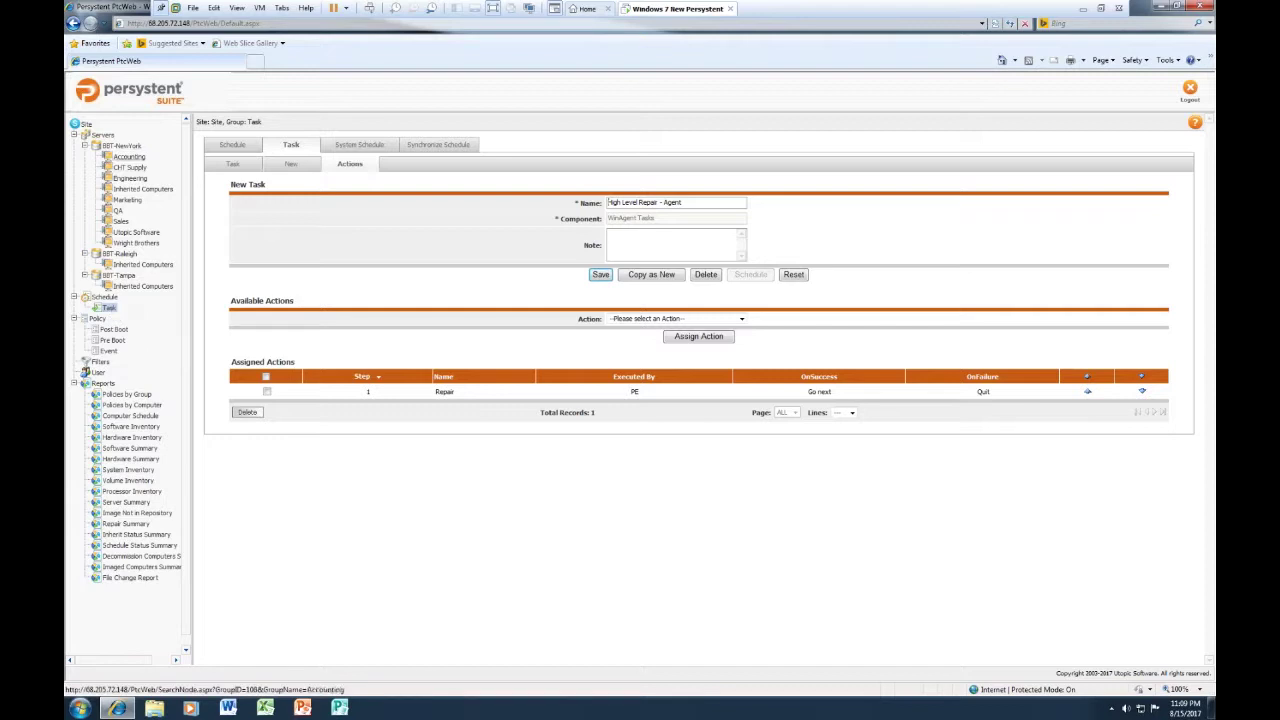
- Review the AD OU paths, base images and imaging consoles defined for the BBT-NewYork server
left_click(120, 146)
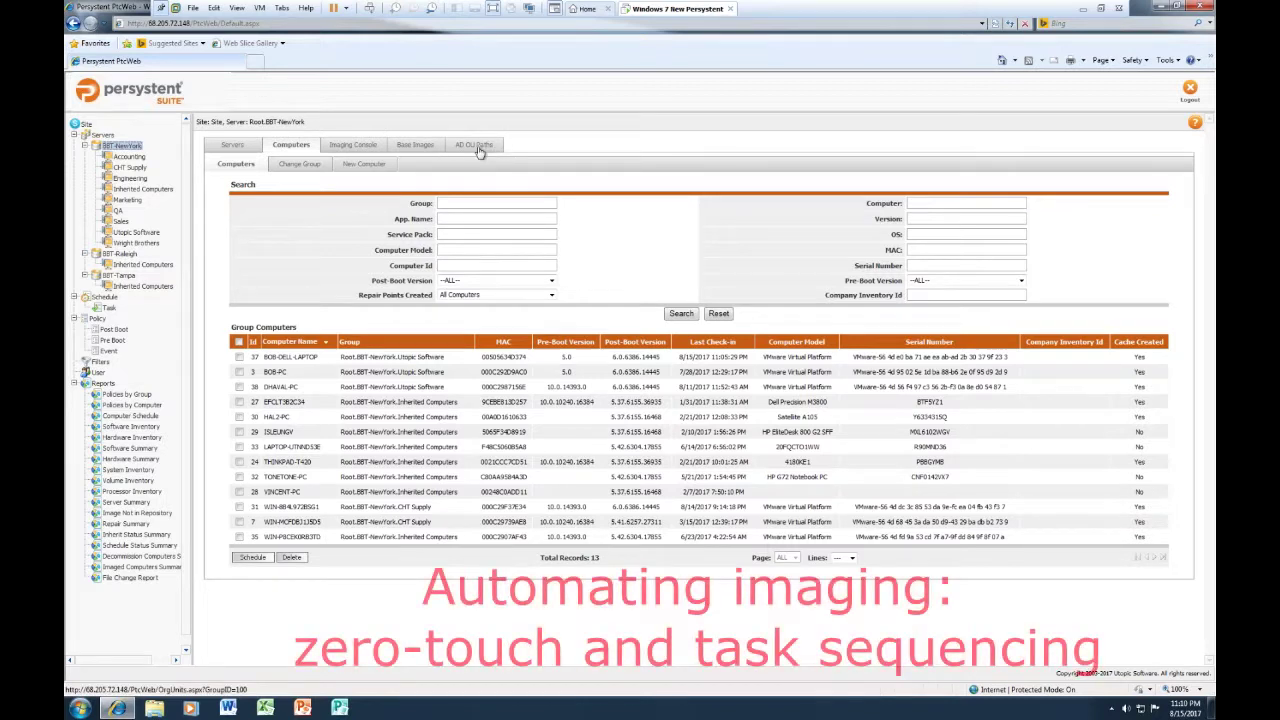
left_click(479, 146)
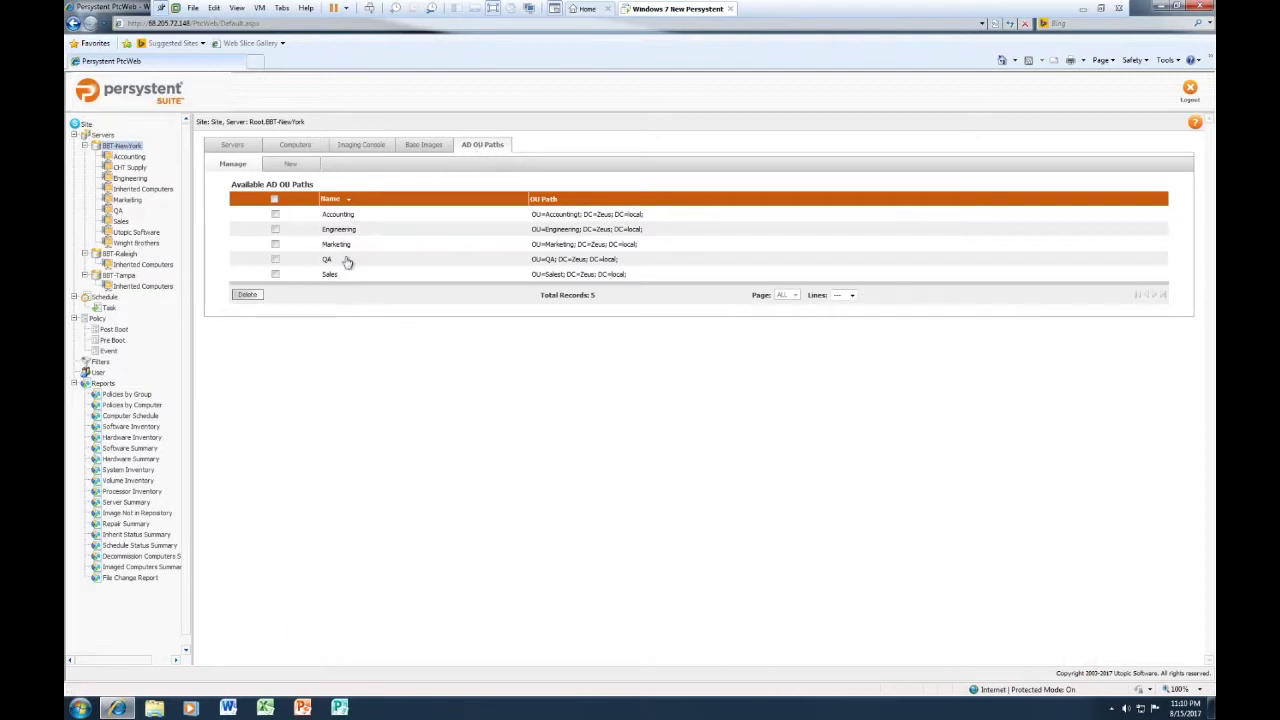
left_click(424, 148)
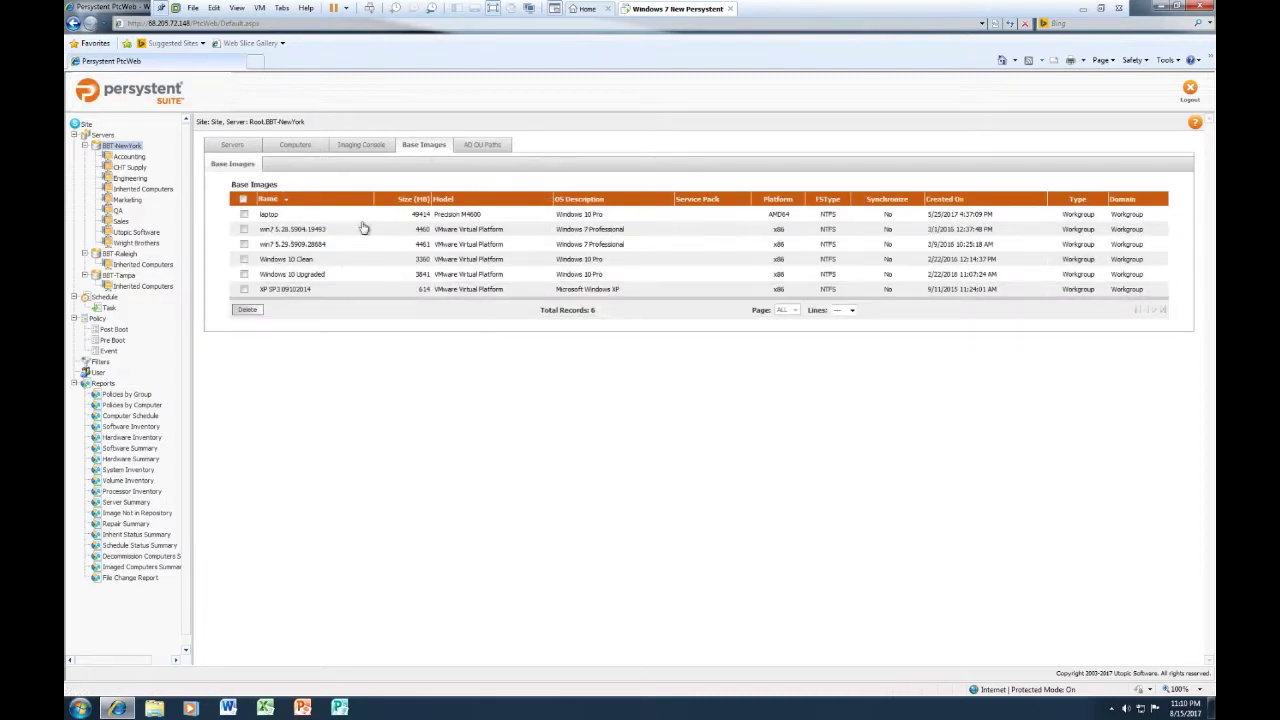
left_click(375, 148)
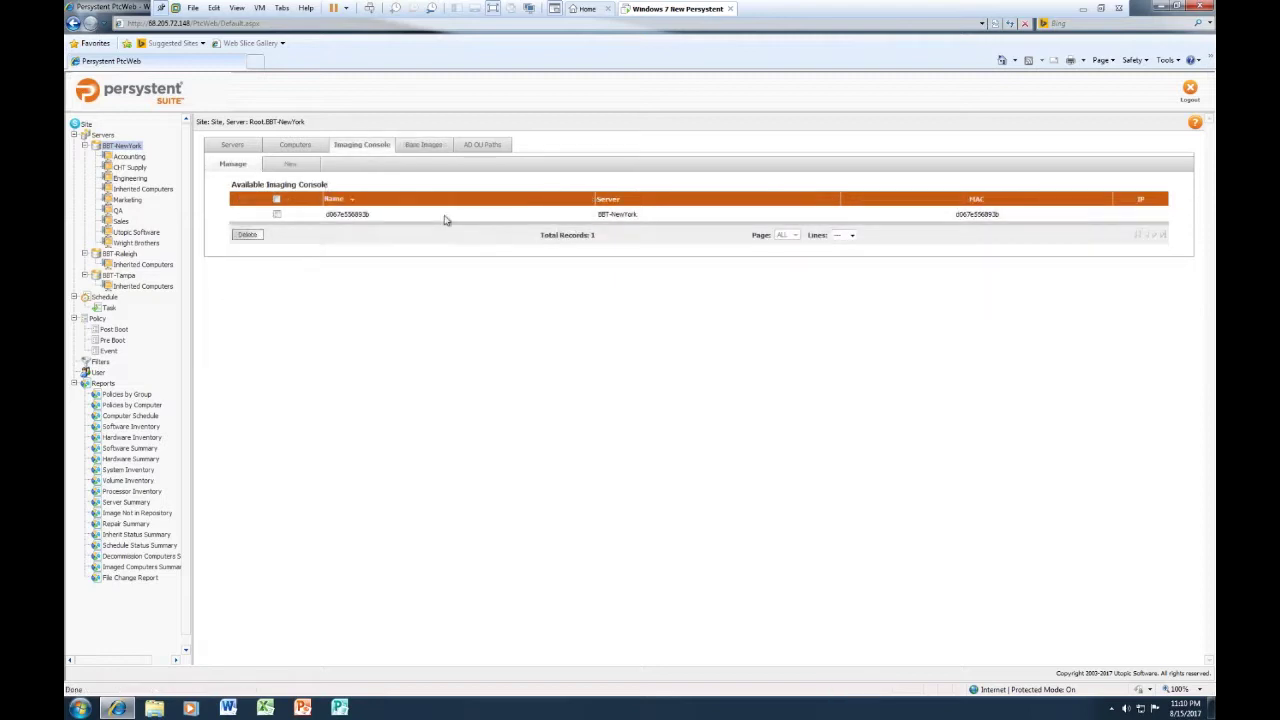
left_click(278, 215)
- Open the Install Base Image With BitLocker task, select all its assigned actions and choose Power Off PC as the available action
left_click(109, 308)
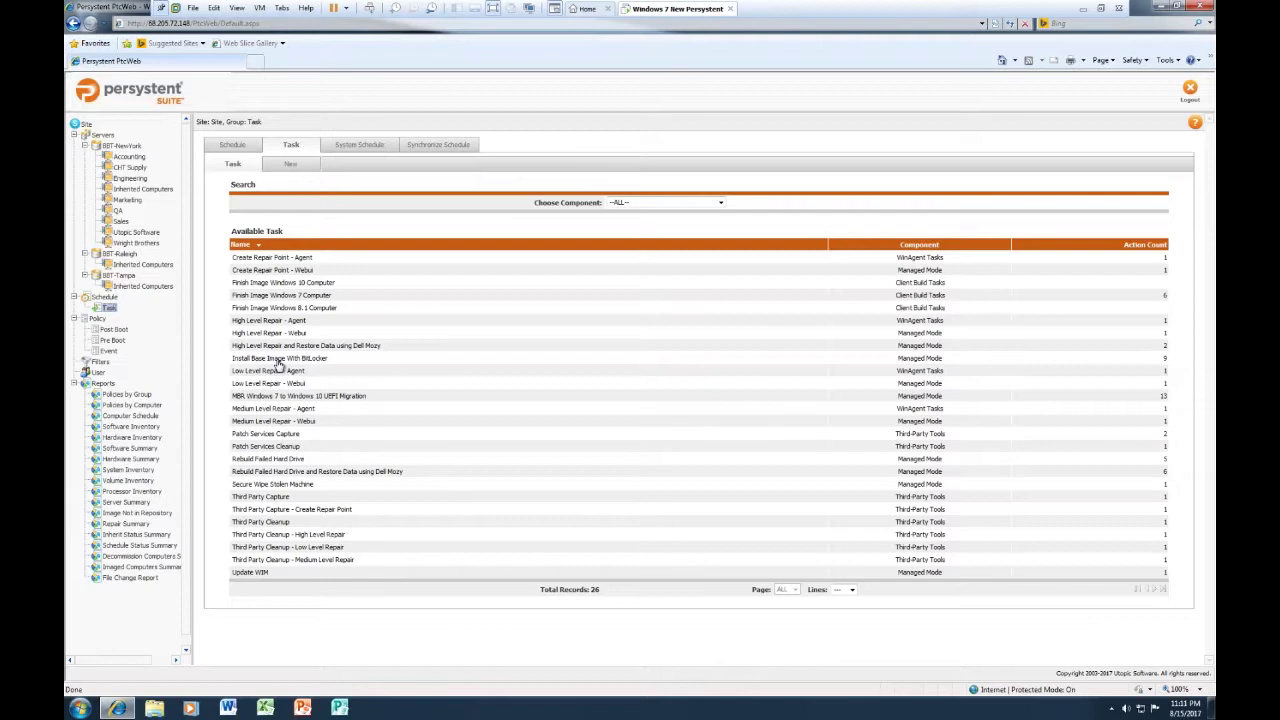
left_click(277, 360)
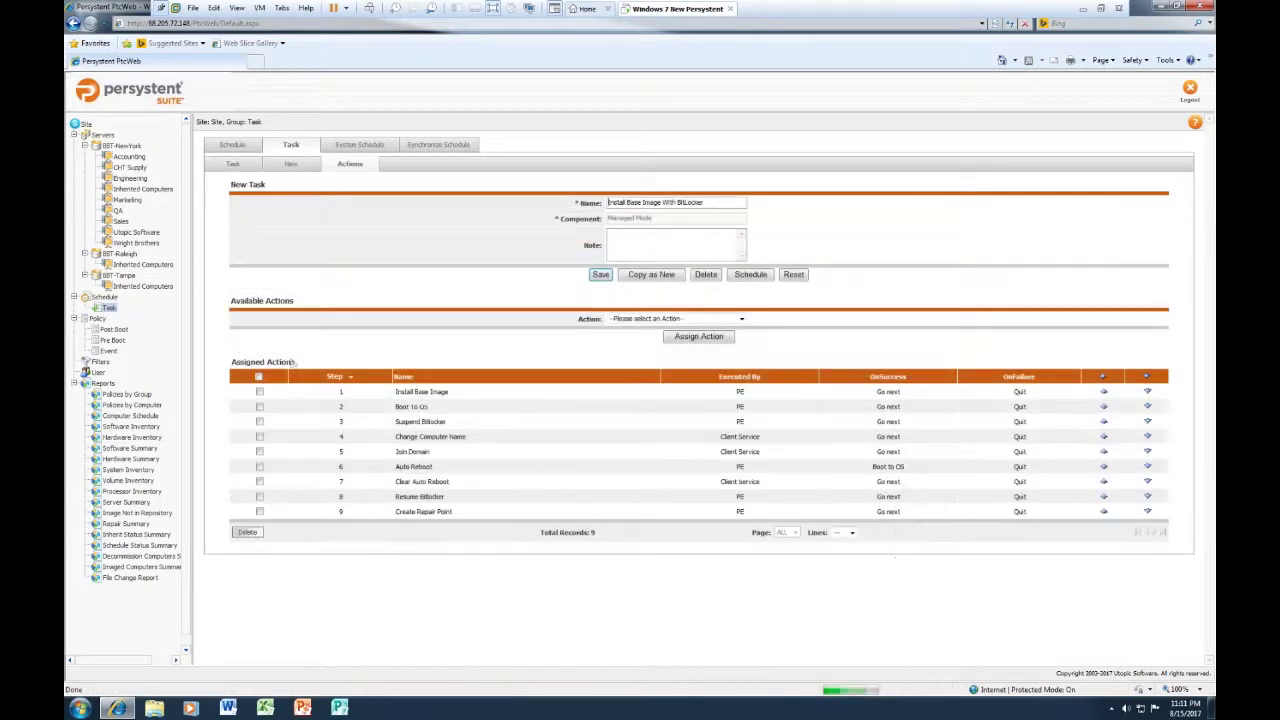
left_click(258, 378)
left_click(742, 319)
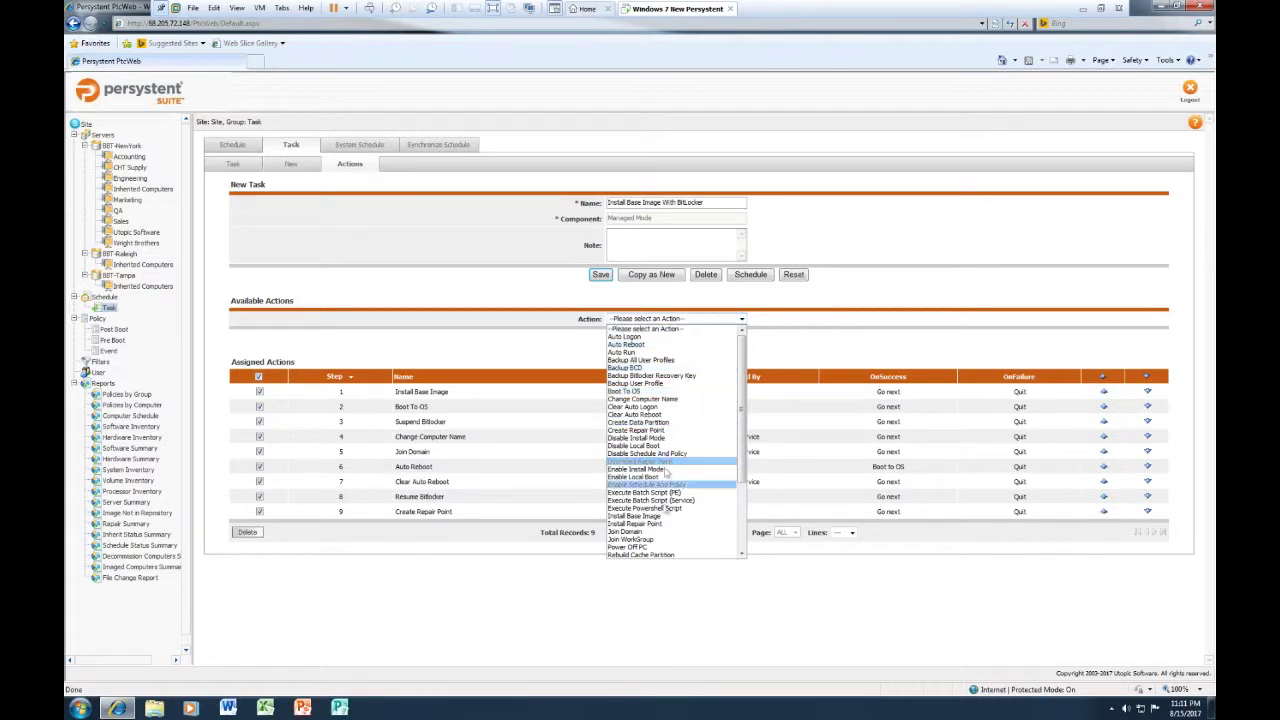
left_click(630, 547)
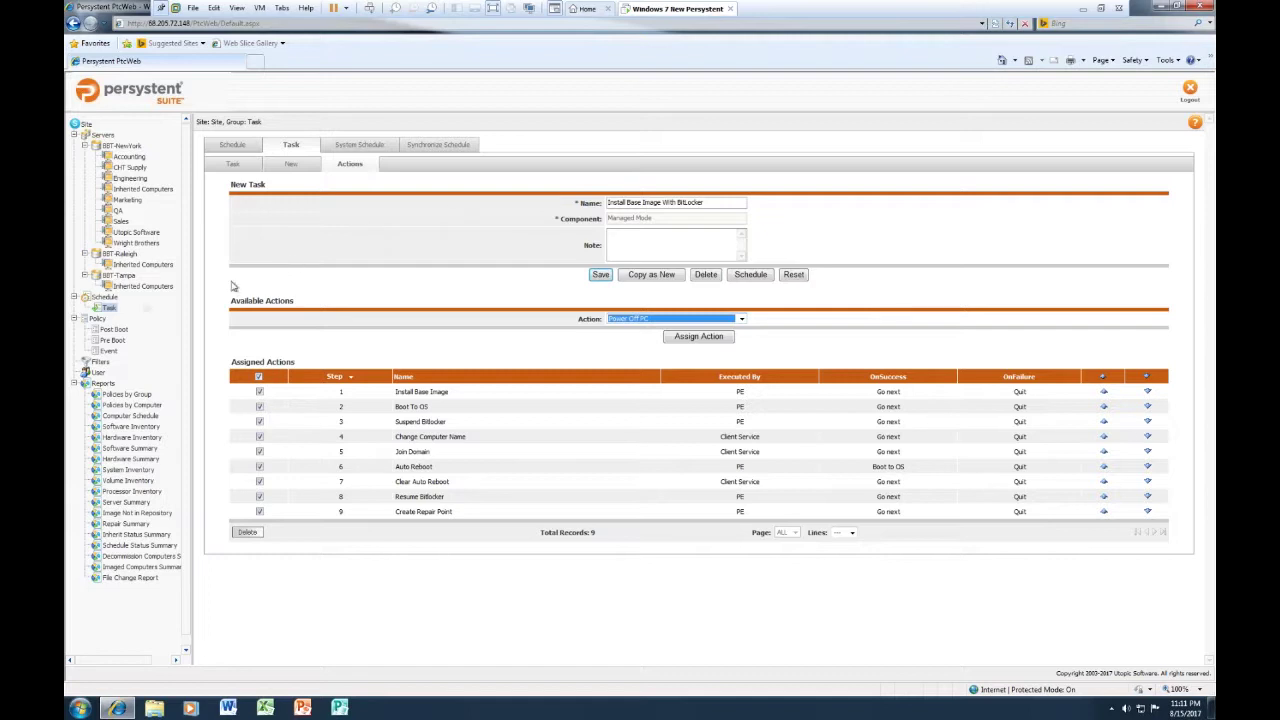
- Open the MBR Windows 7 to Windows 10 UEFI Migration task and select all its assigned actions
left_click(113, 314)
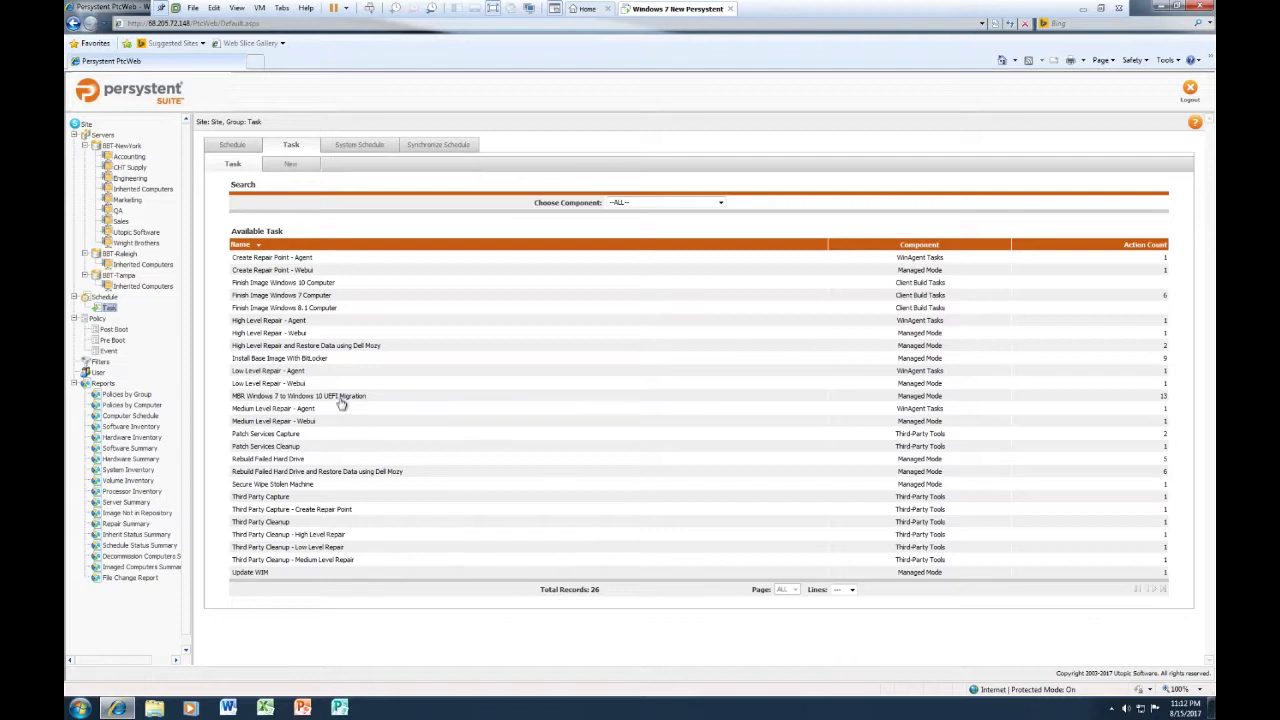
left_click(340, 398)
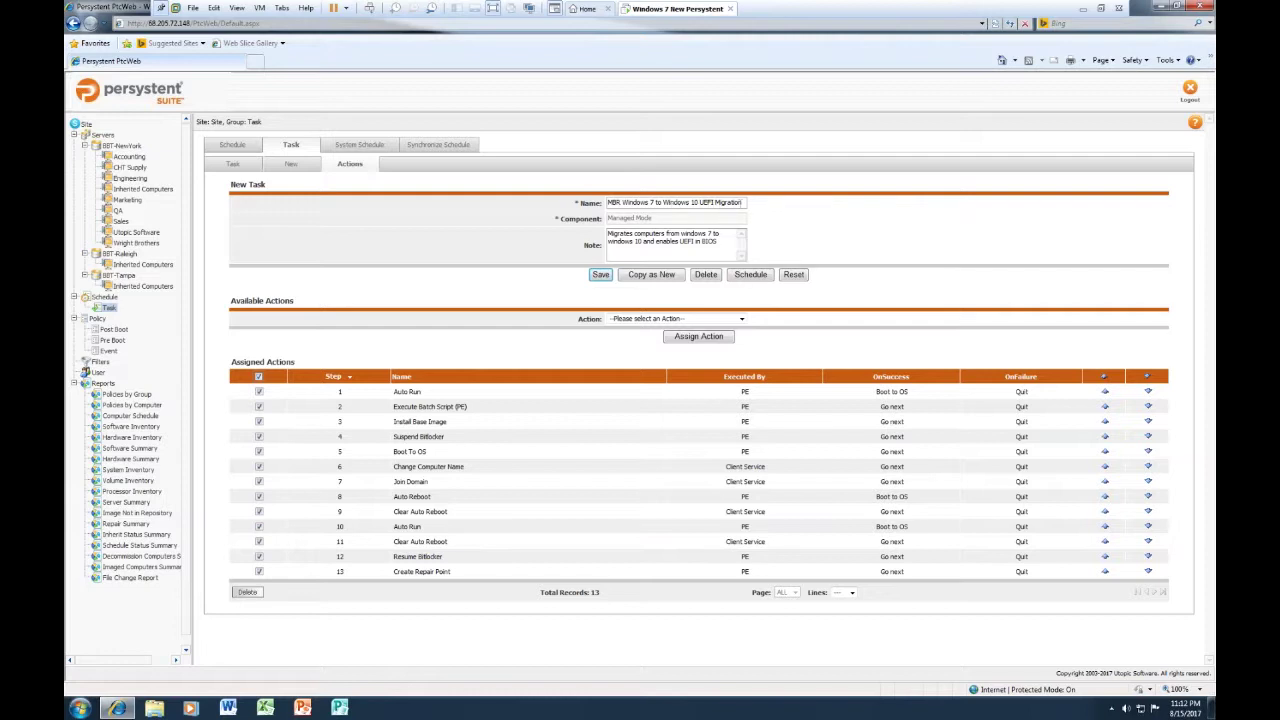
- Open the Rebuild Failed Hard Drive task, select all its assigned actions and choose Power Off PC as the available action
left_click(108, 309)
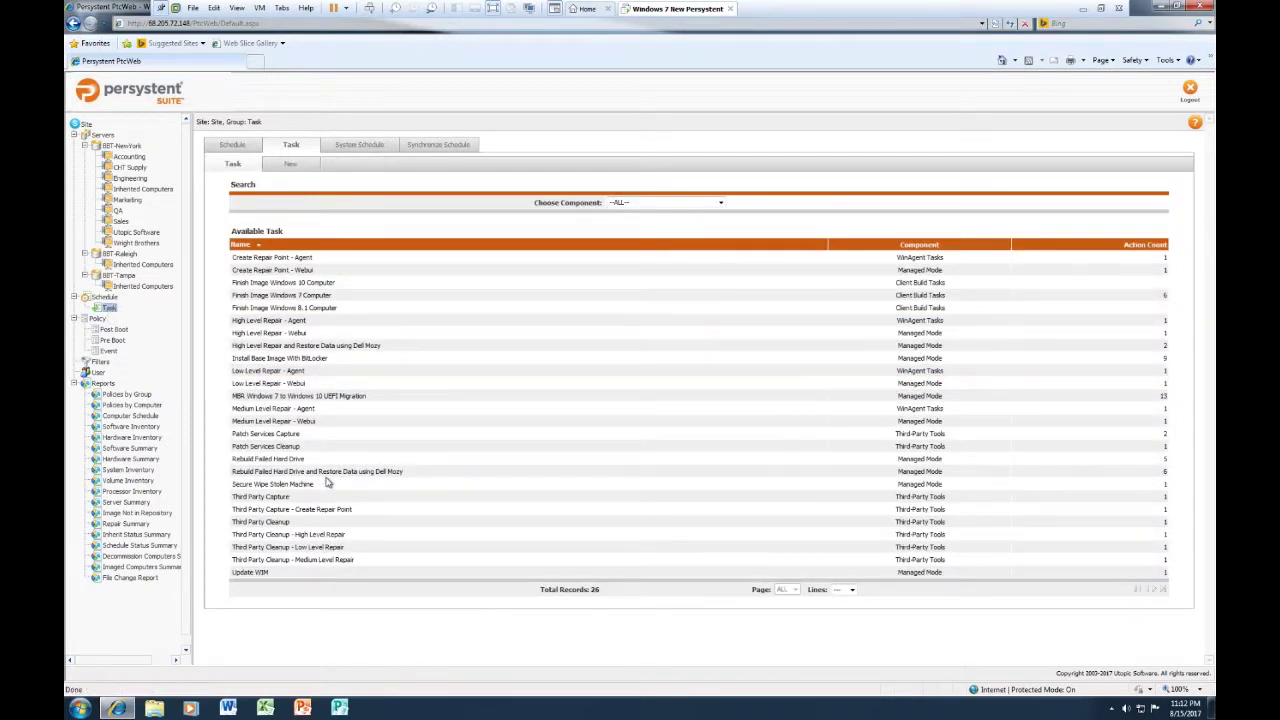
left_click(259, 462)
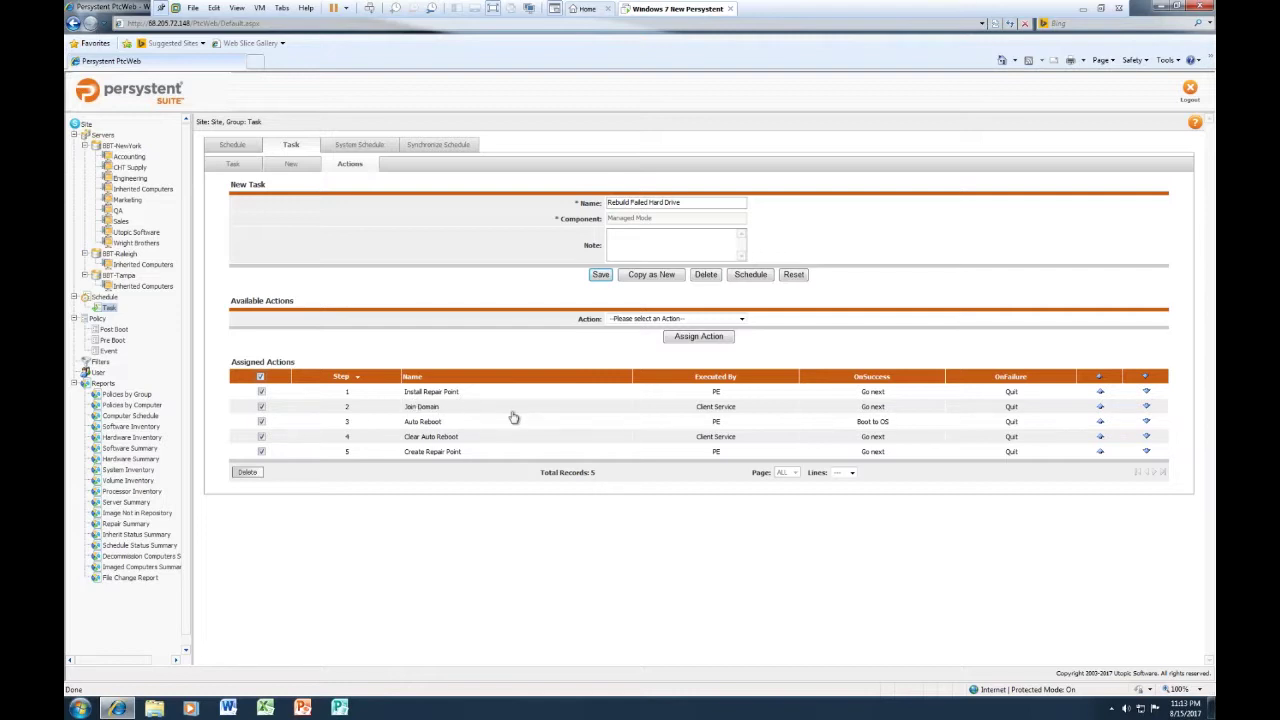
left_click(742, 321)
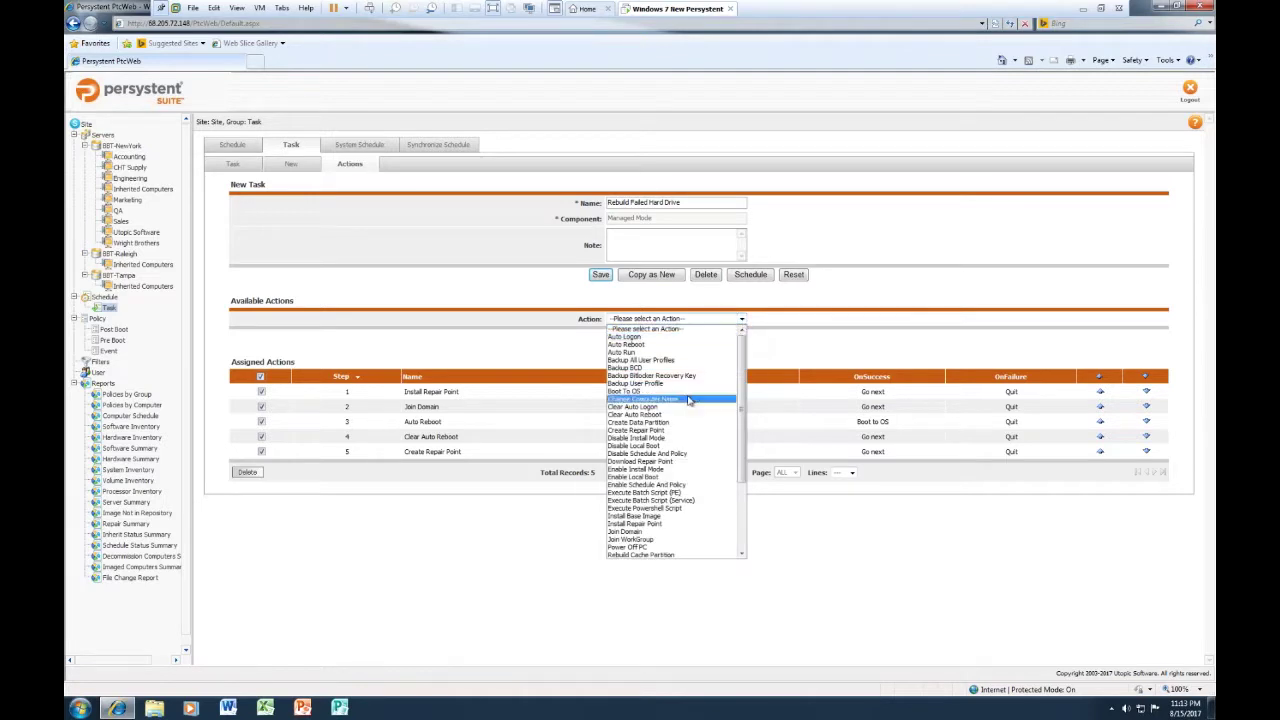
left_click(668, 547)
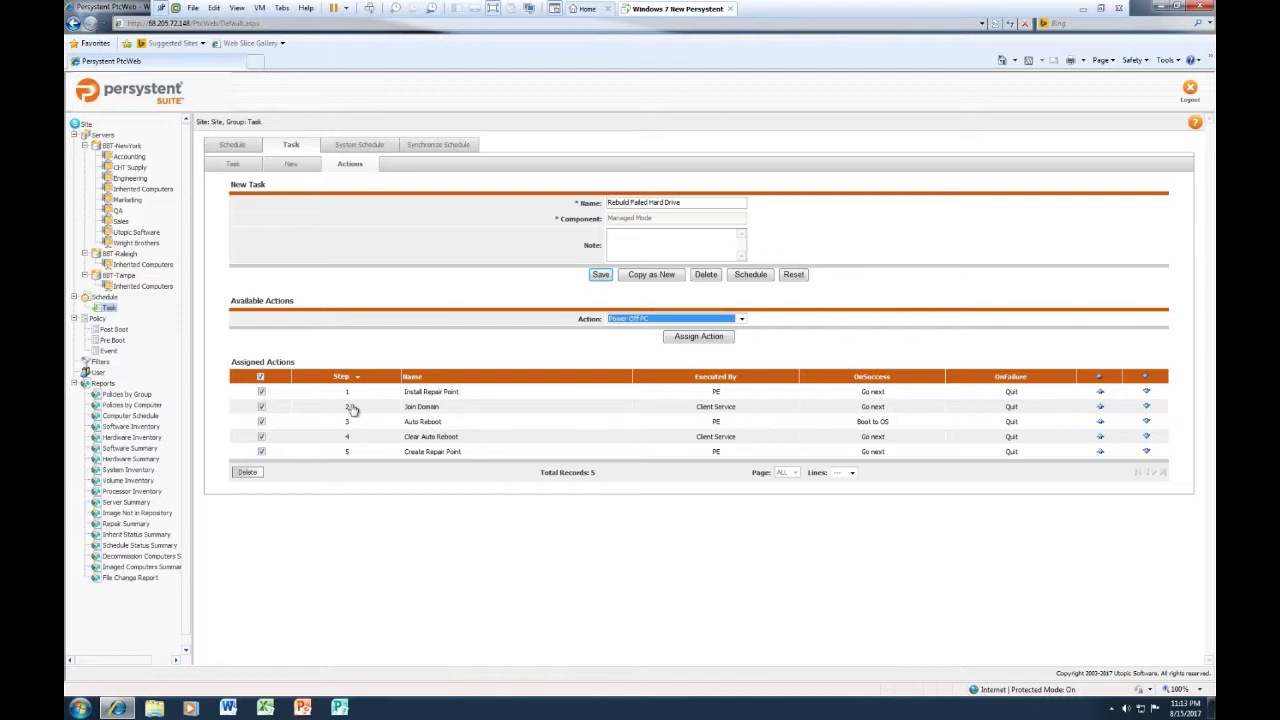
- Open the Secure Wipe Stolen Machine task and select all its assigned actions
left_click(110, 312)
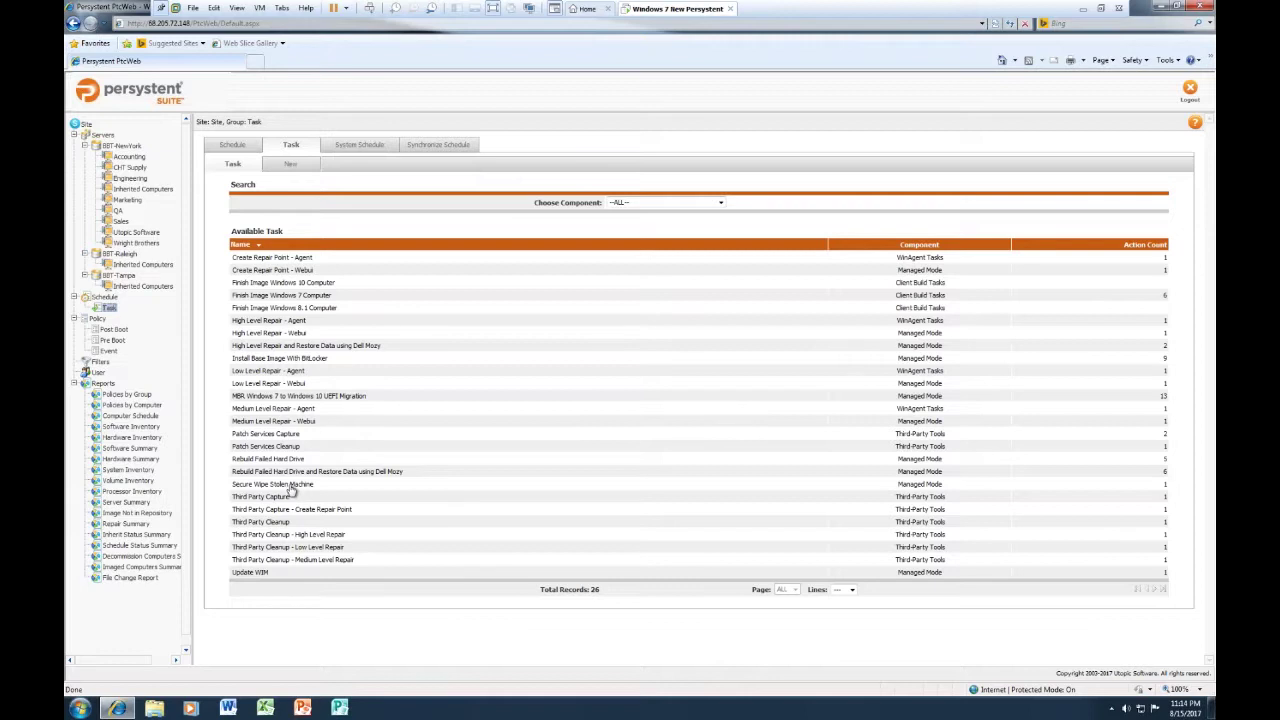
left_click(290, 486)
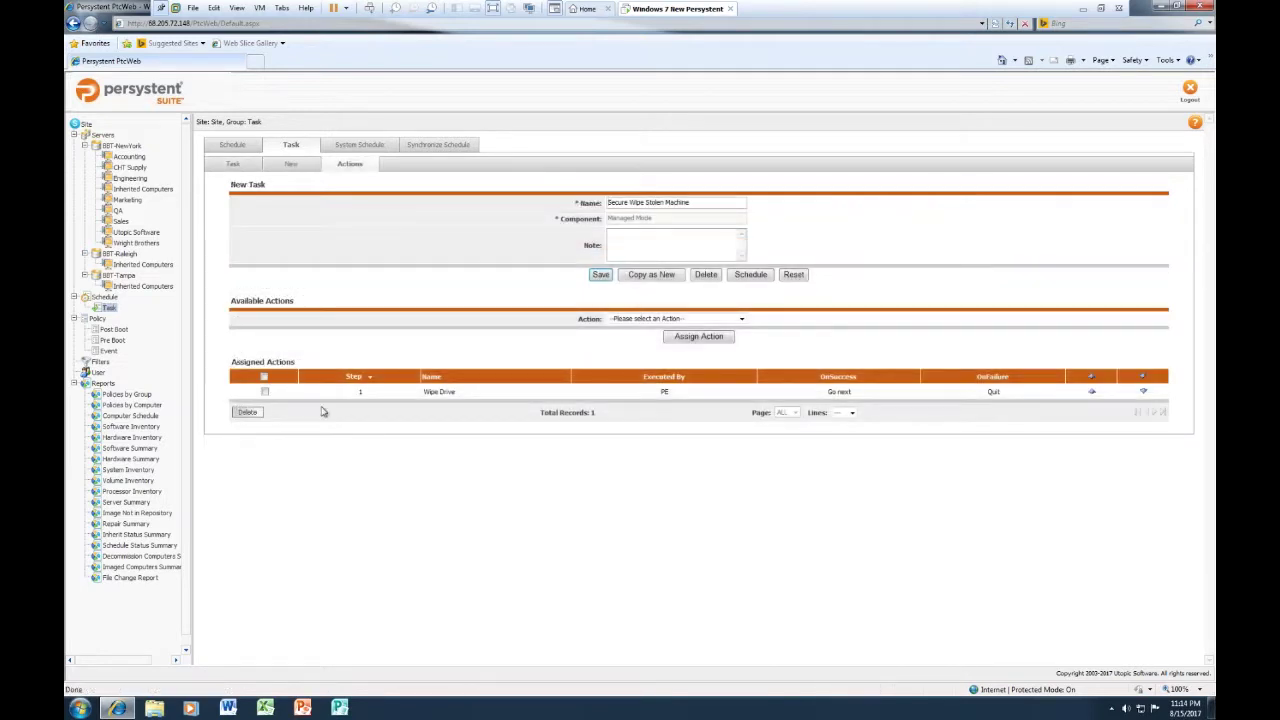
left_click(265, 378)
- Run the Decommission Computers report in HTML format for all computers and statuses
left_click(140, 556)
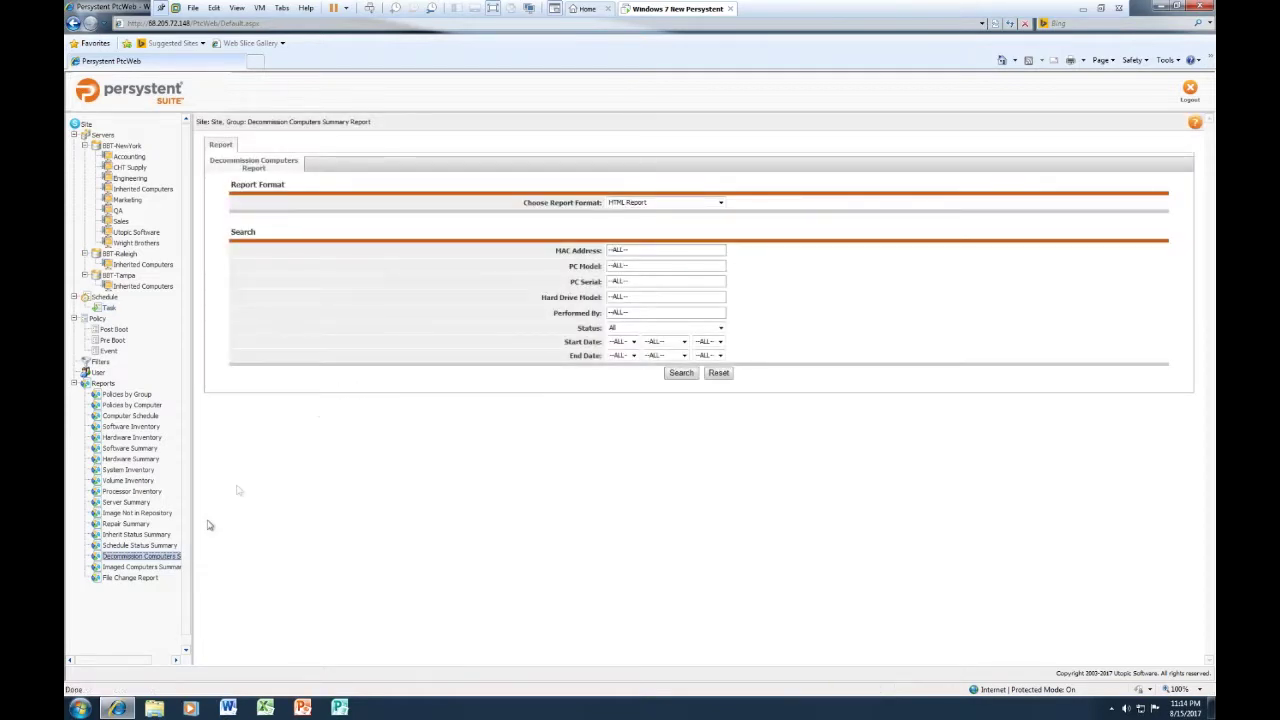
left_click(676, 373)
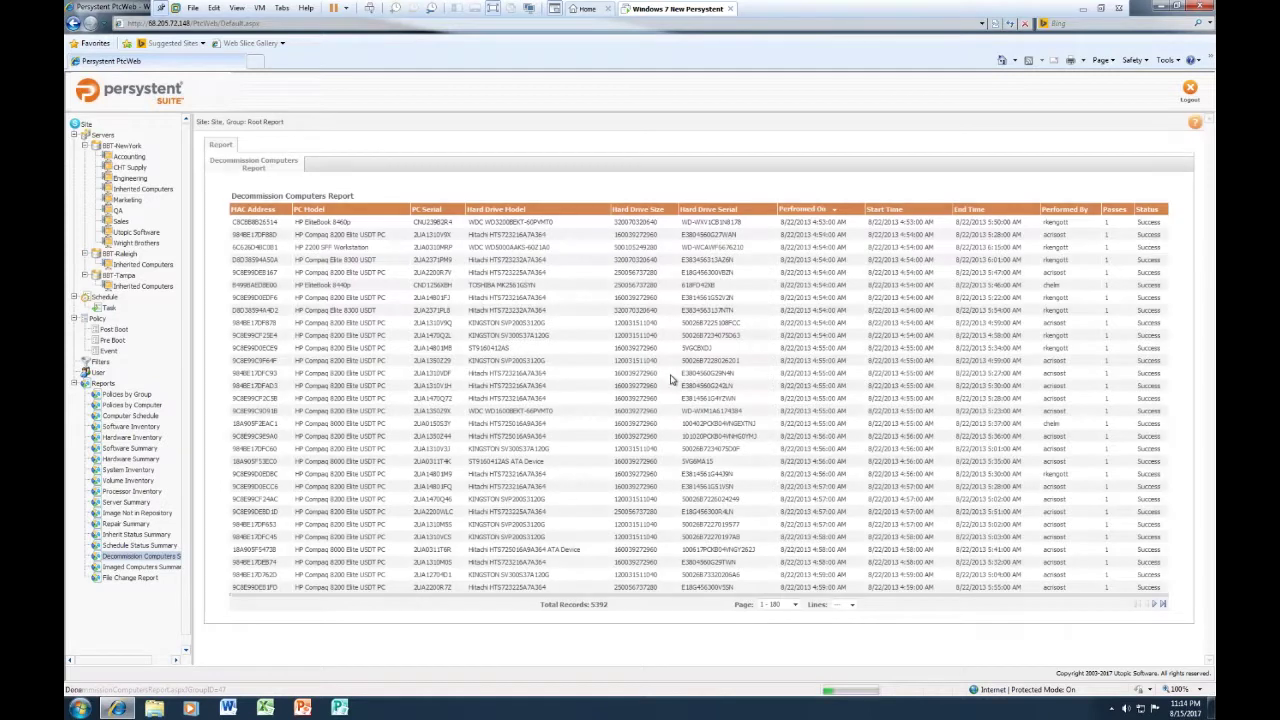